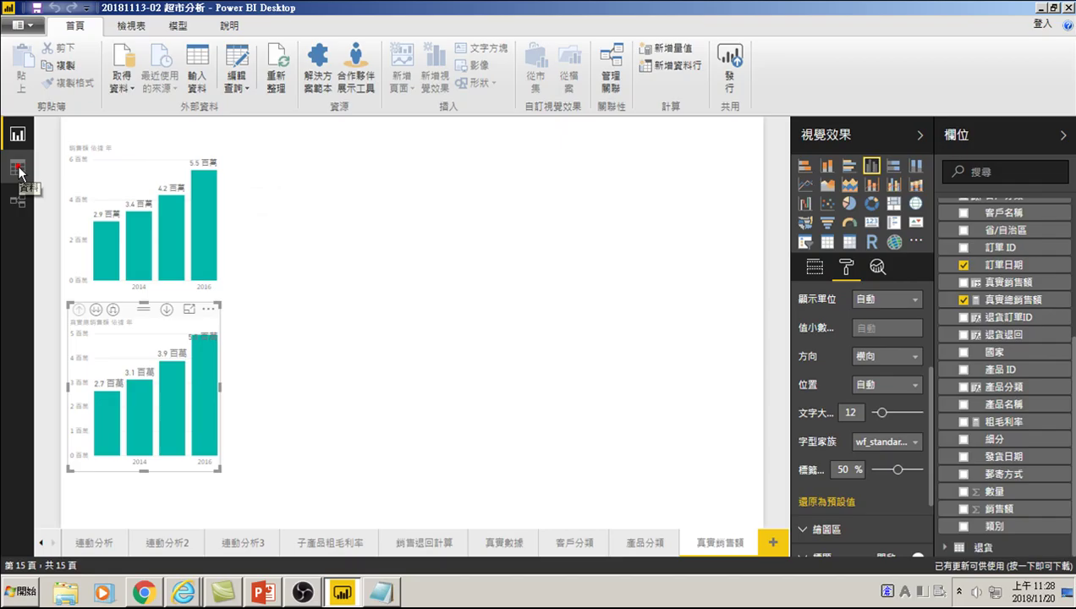
- Show the 訂單 table in Data view and scroll right to its sales columns
left_click(18, 167)
left_click_drag(465, 551, 908, 543)
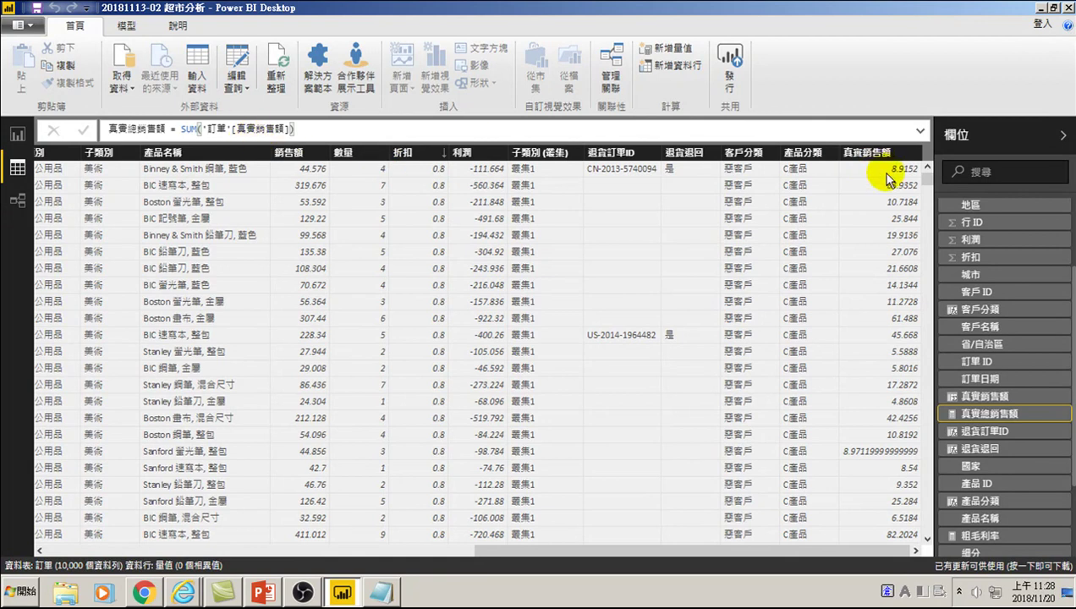
- Select the 真實銷售額 column to review its formula '訂單'[銷售額]*(1-'訂單'[折扣])
left_click(977, 396)
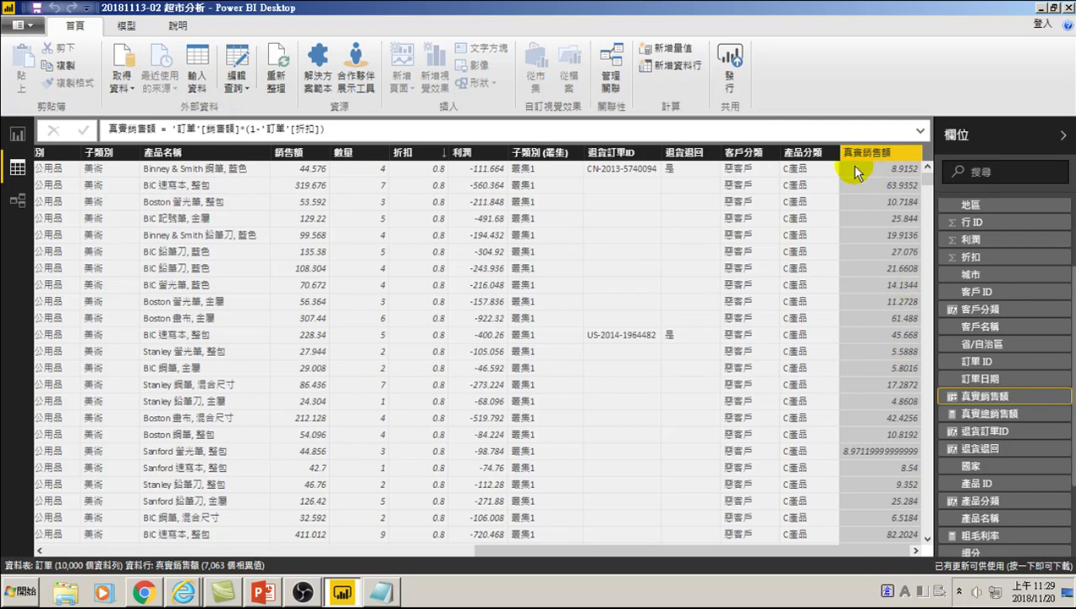
- Create a new measure in the 訂單 table and rename it from 量值 to 真實銷售額2
right_click(977, 403)
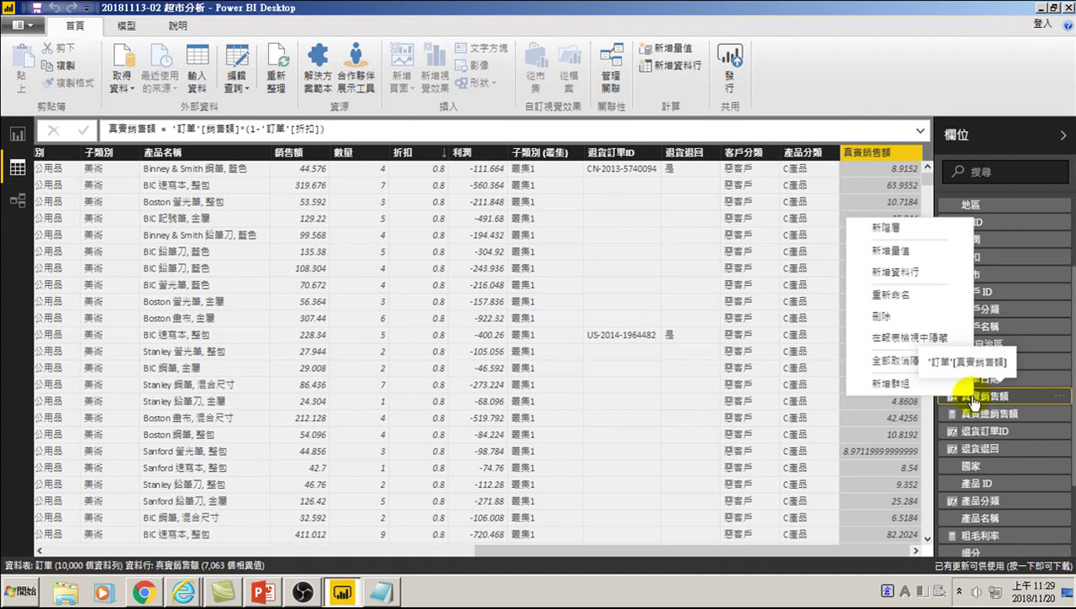
left_click(884, 253)
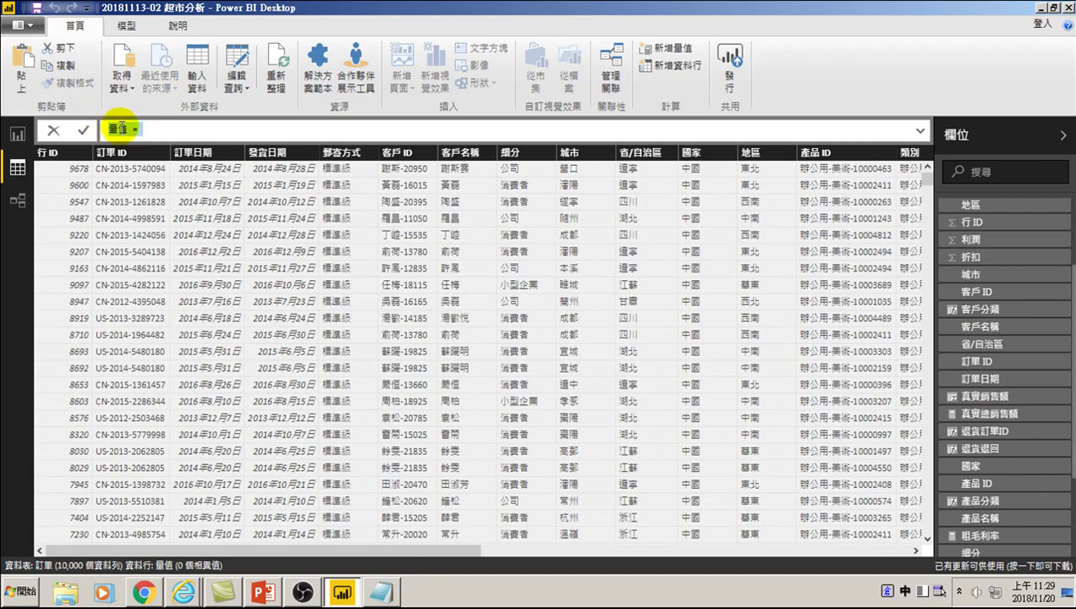
left_click_drag(130, 131, 98, 135)
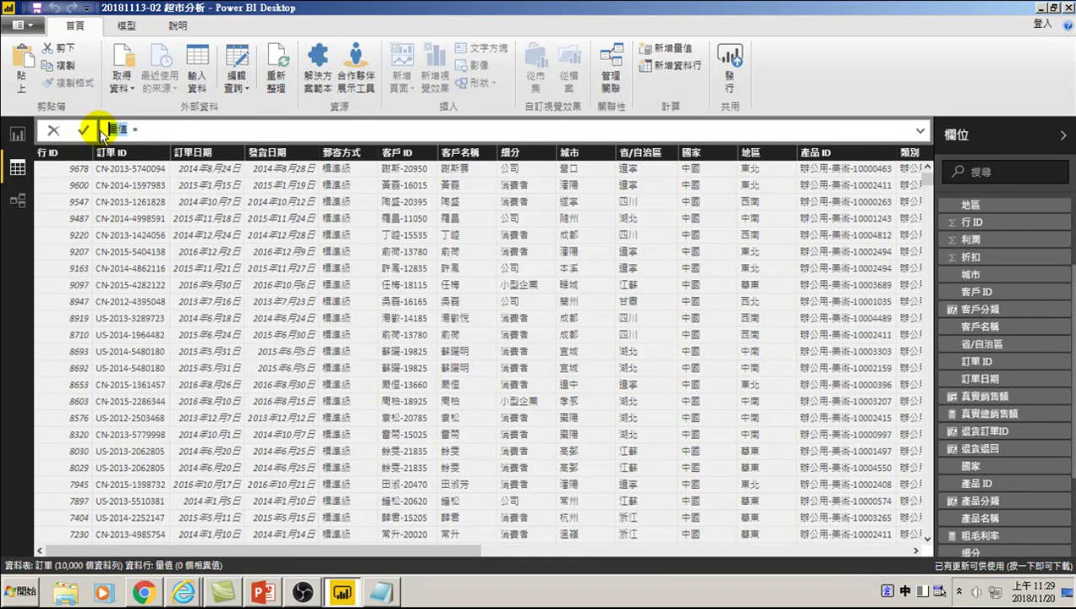
type("真")
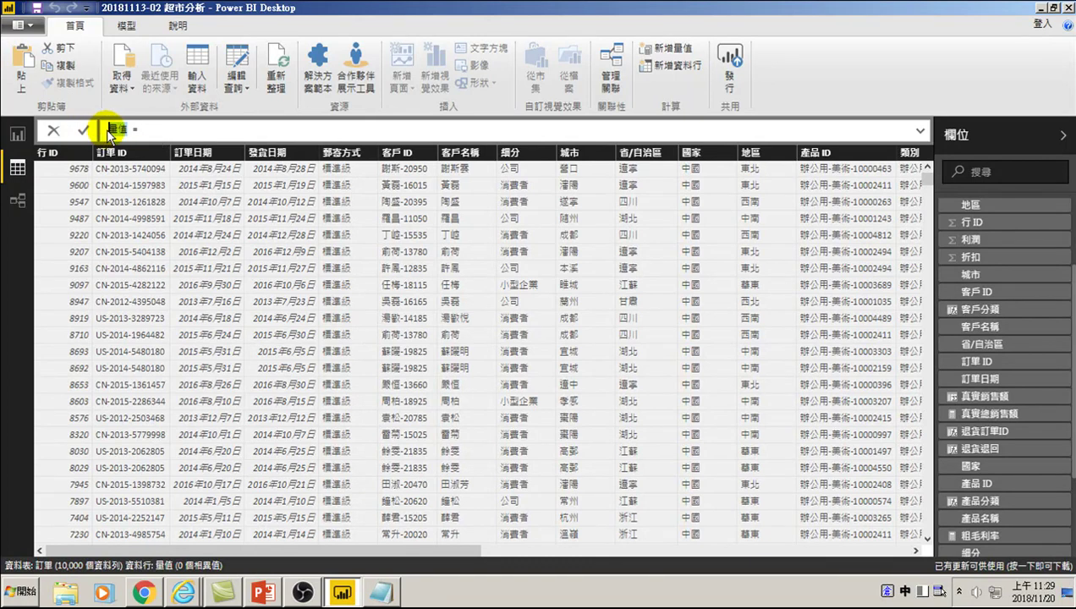
type("實銷售額")
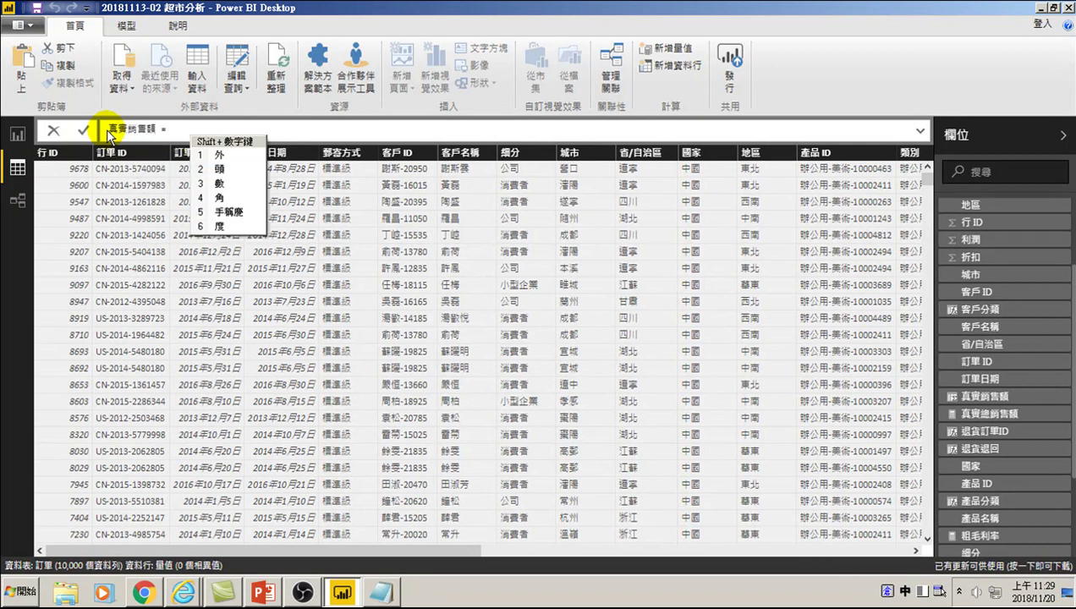
type("2")
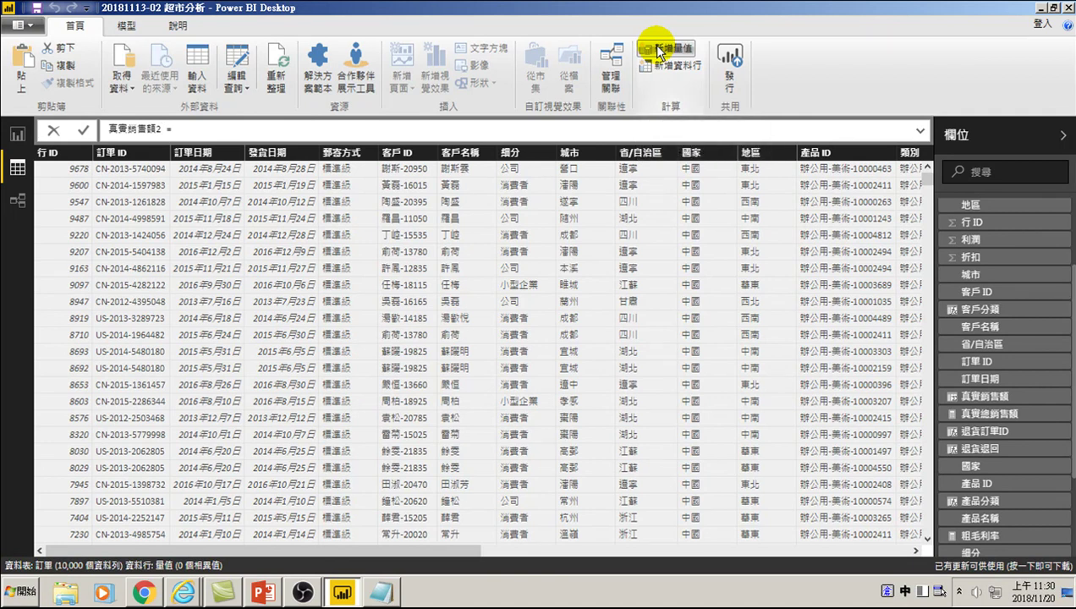
- Type sum after the equals sign and compare the SUM and SUMX suggestions
key("Right")
key("Right")
key("Right")
type("sum")
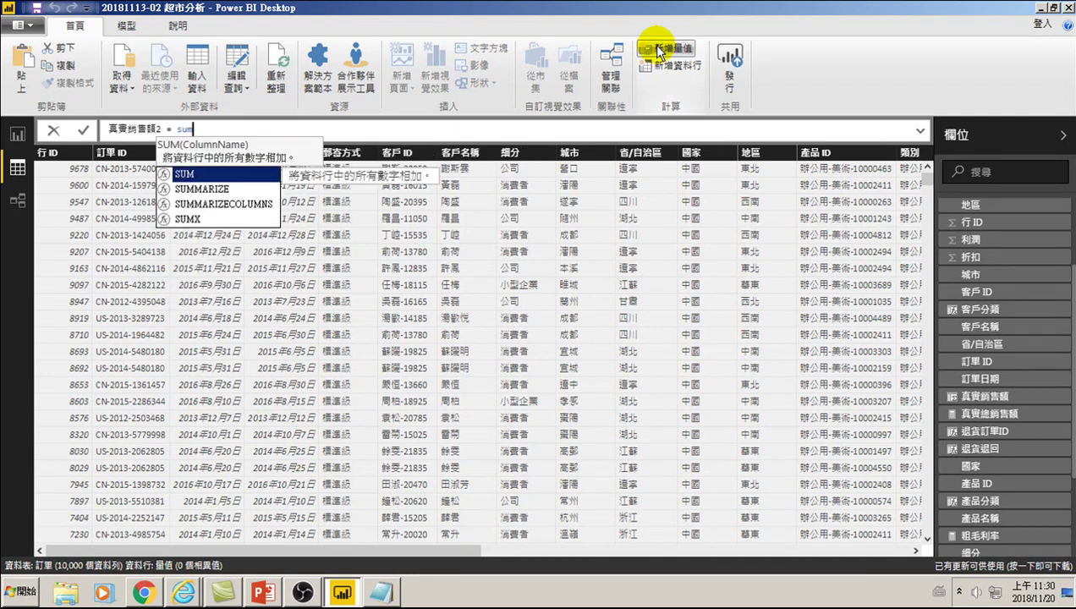
key("Down")
key("Down")
key("Down")
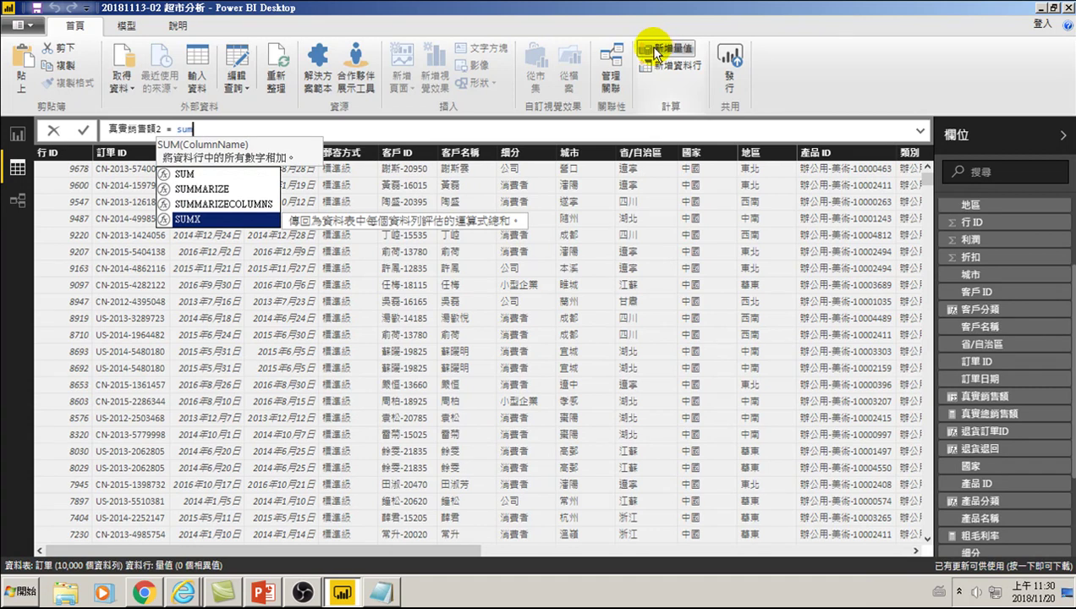
key("Up")
key("Up")
key("Up")
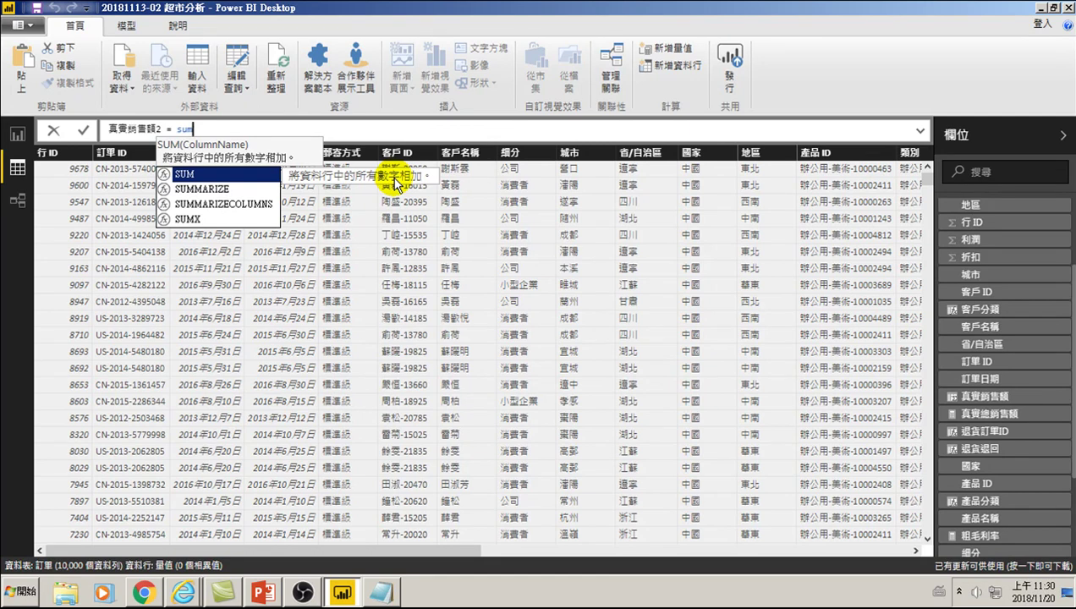
key("Down")
key("Down")
key("Down")
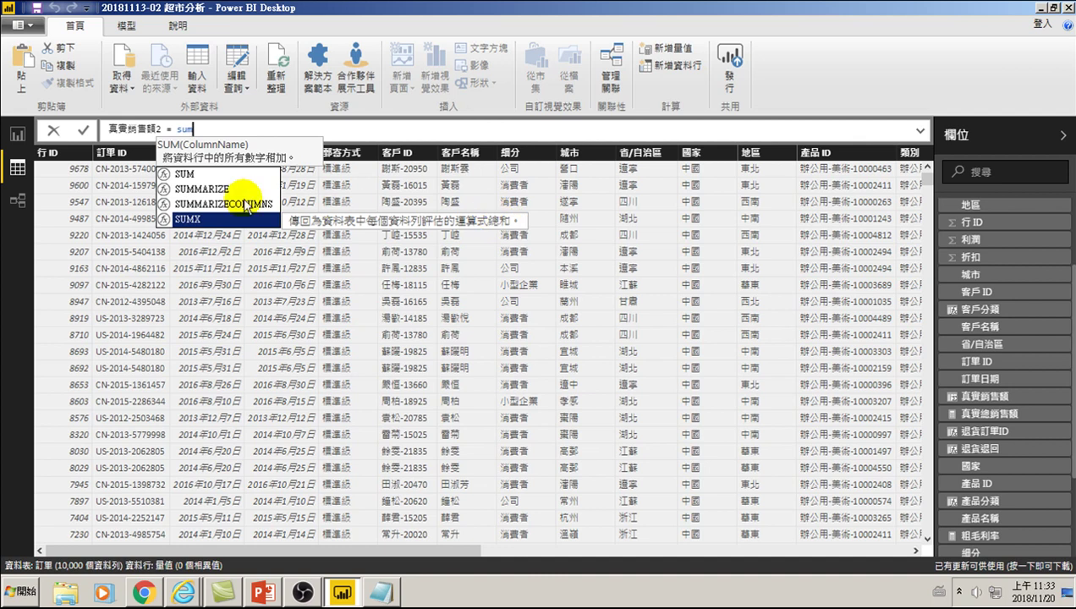
- Pick SUMX from the suggestions so the formula reads 'SUMX('
left_click(185, 174)
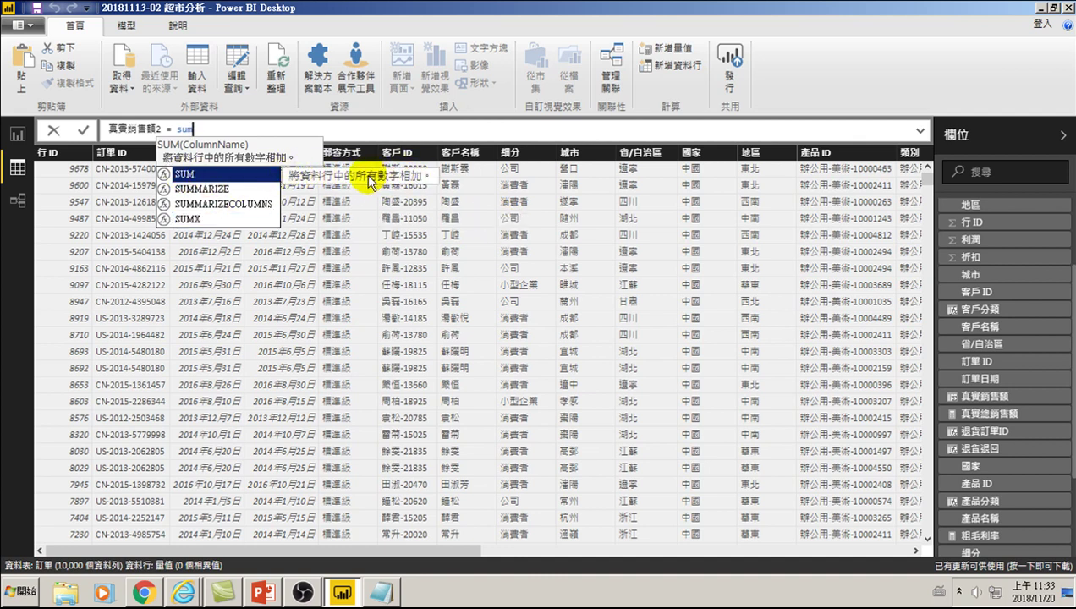
left_click(186, 218)
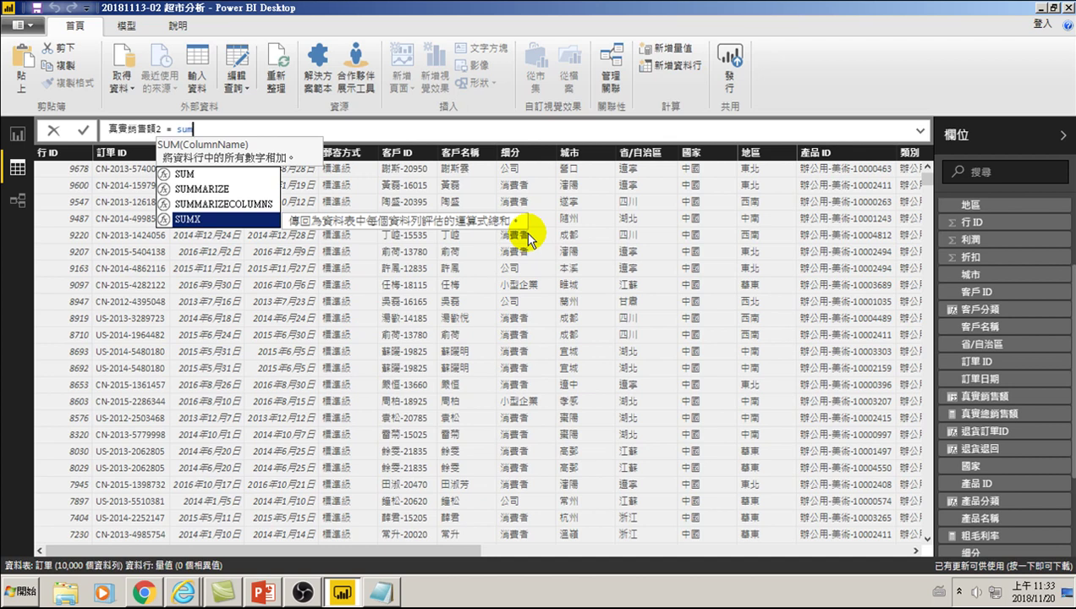
key("Tab")
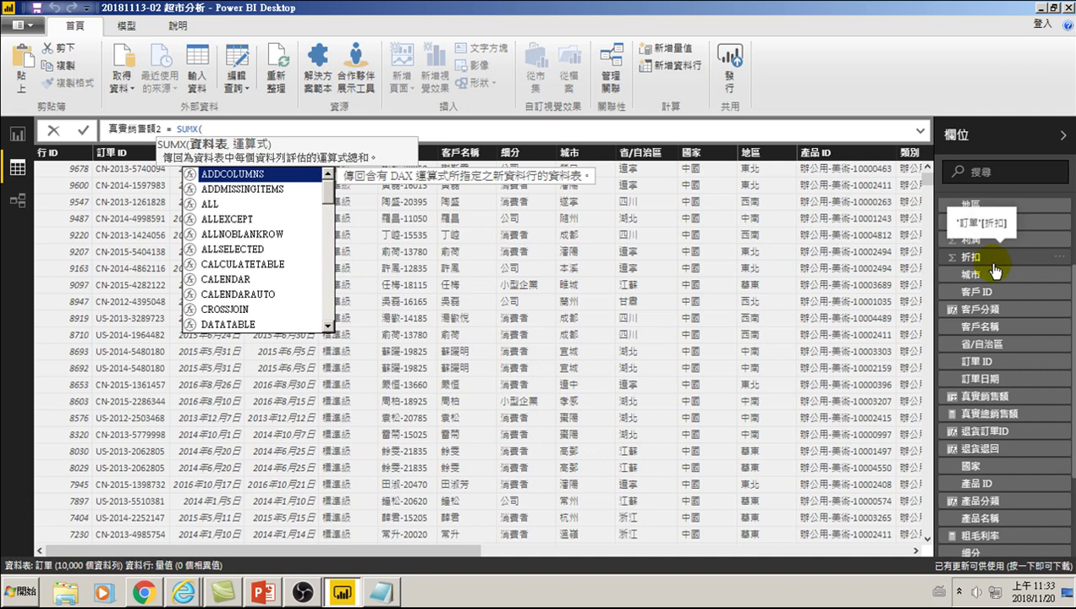
- Enter '訂單' as the SUMX table and start the expression with '訂單'[銷售額]
key("Down")
key("Down")
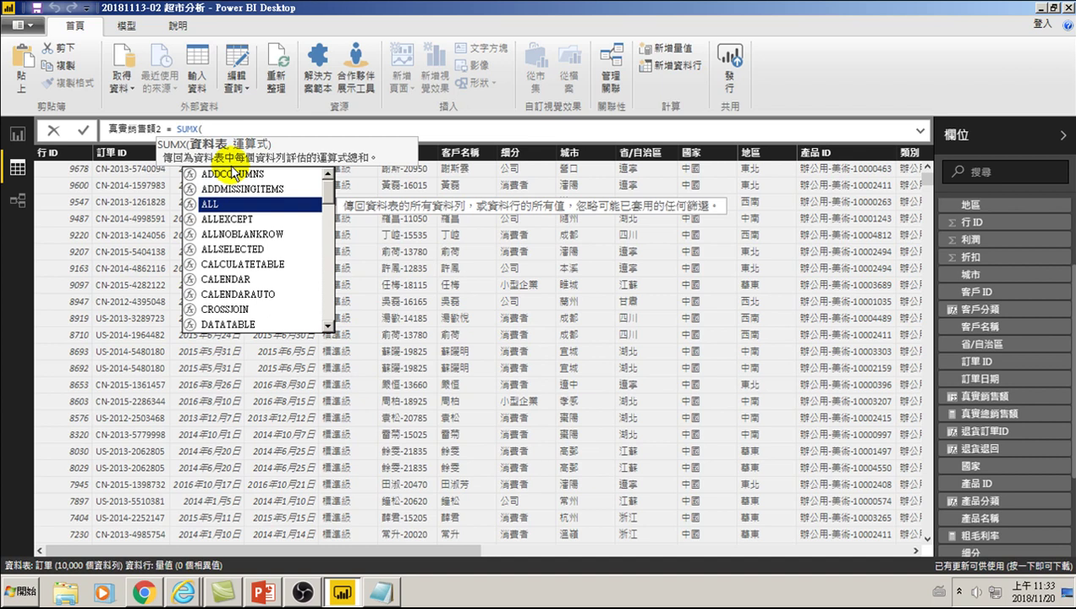
type("'")
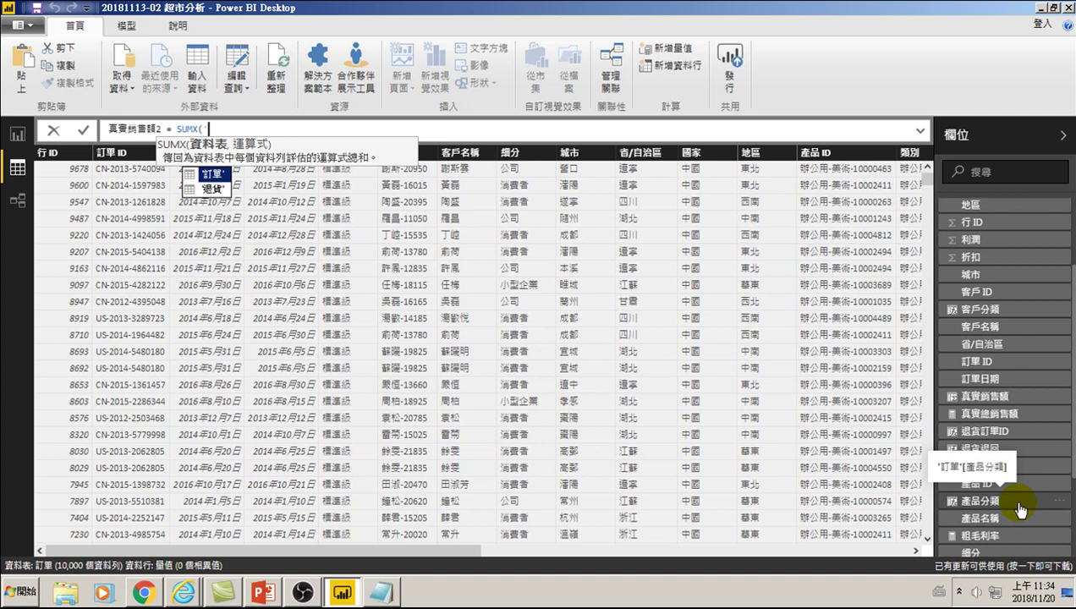
key("Tab")
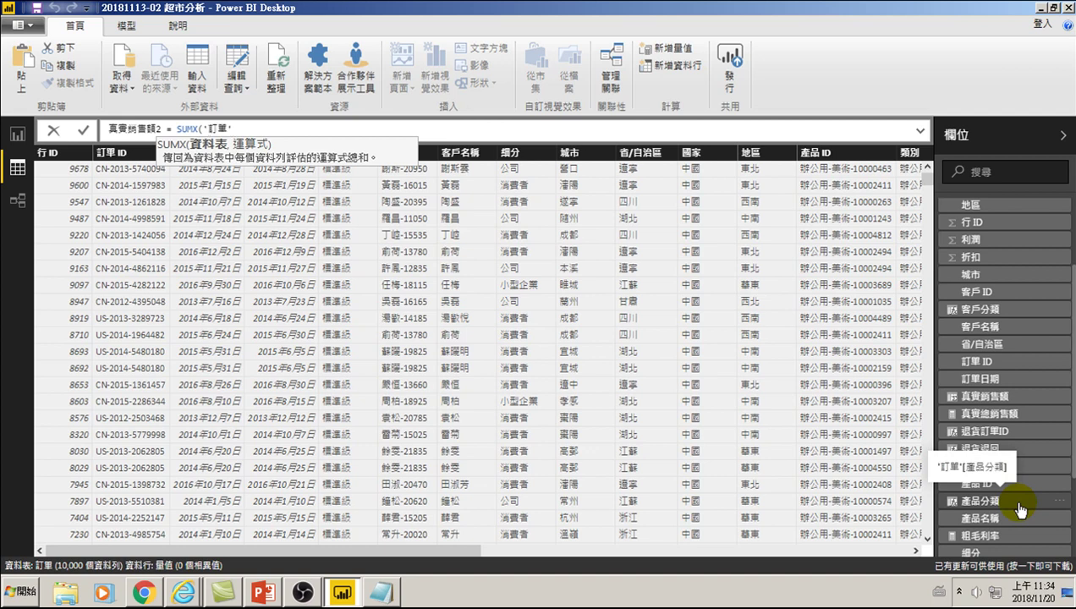
type(",")
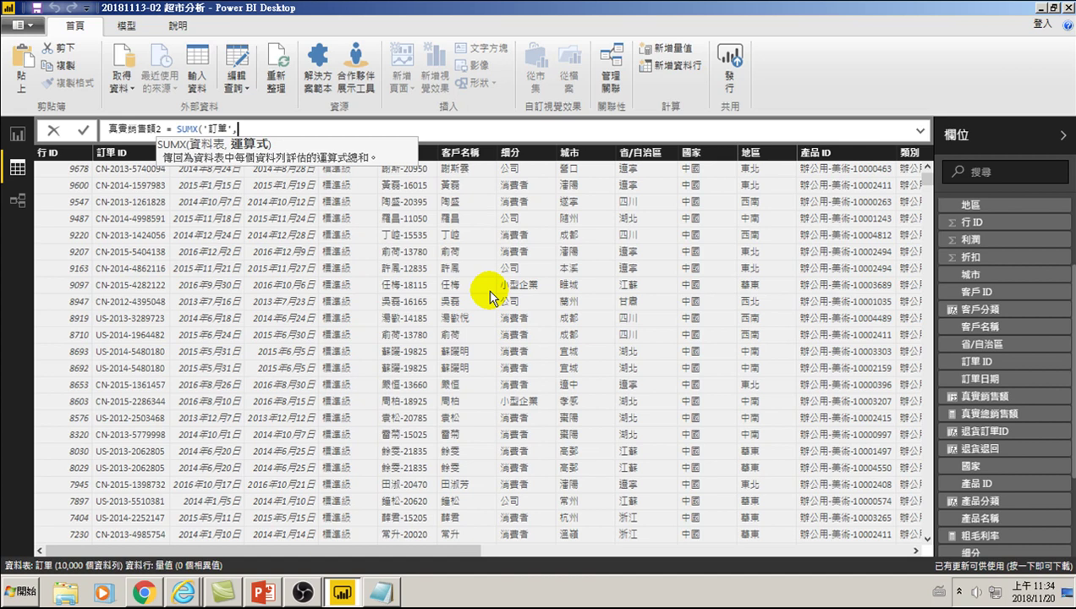
type("'")
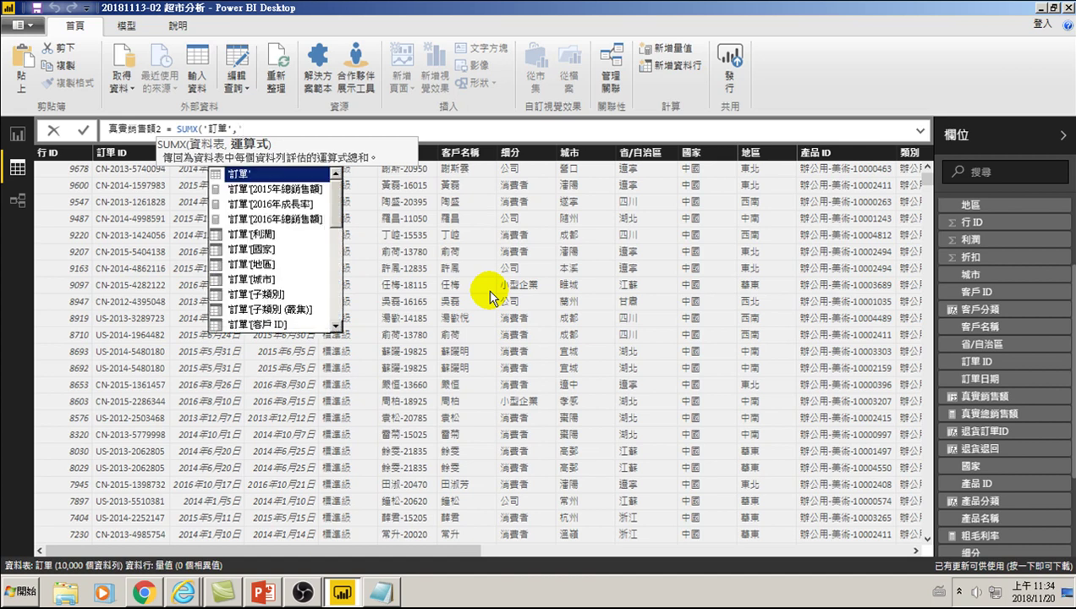
key("Down")
key("Down")
key("Down")
key("Down")
key("Down")
key("Down")
key("Down")
key("Down")
key("Down")
key("Down")
key("Down")
key("Down")
key("Down")
key("Down")
key("Down")
key("Down")
key("Up")
key("Up")
key("Up")
key("Down")
key("Down")
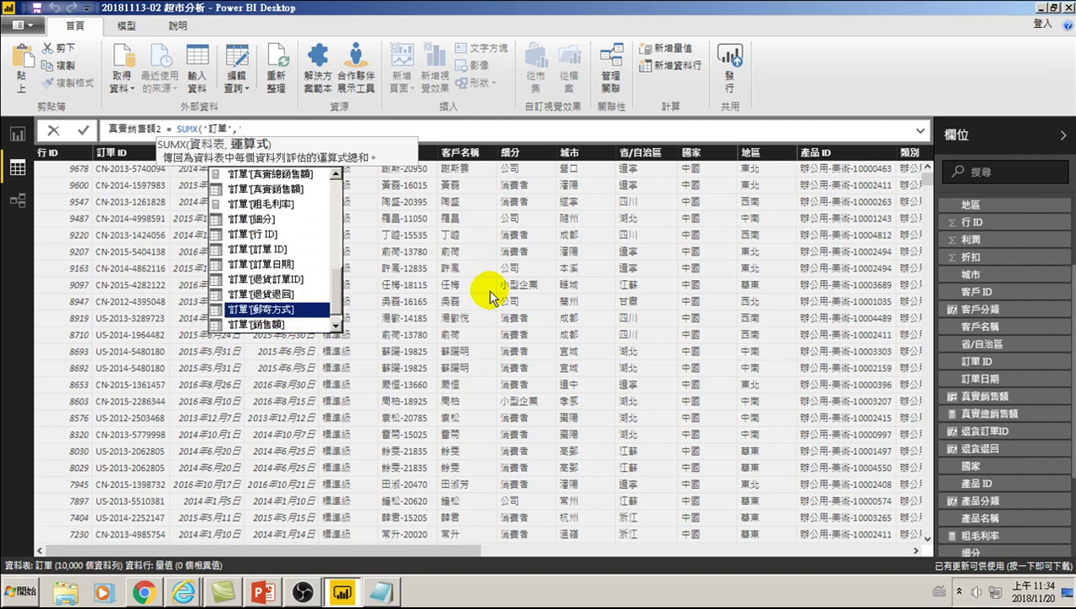
key("Down")
key("Tab")
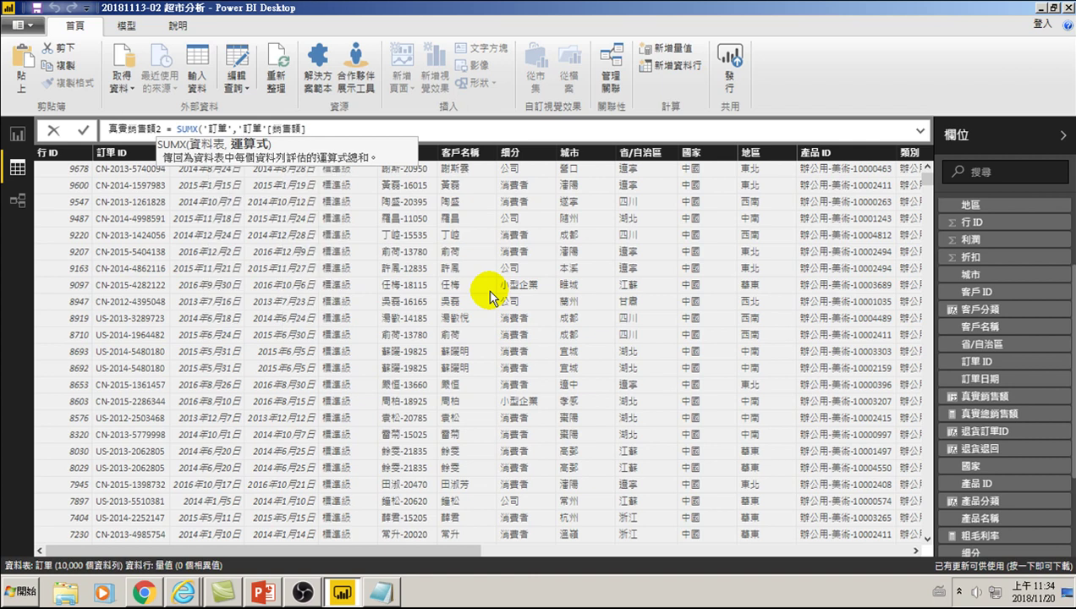
- Finish the expression with *(1-'訂單'[折扣]), close the brackets and commit the measure
type(")")
type("(")
type("1")
type("-")
type("'")
key("Down")
key("Down")
key("Down")
key("Down")
key("Down")
key("Down")
key("Down")
key("Down")
key("Down")
key("Down")
key("Down")
key("Down")
key("Down")
key("Down")
key("Down")
key("Up")
key("Up")
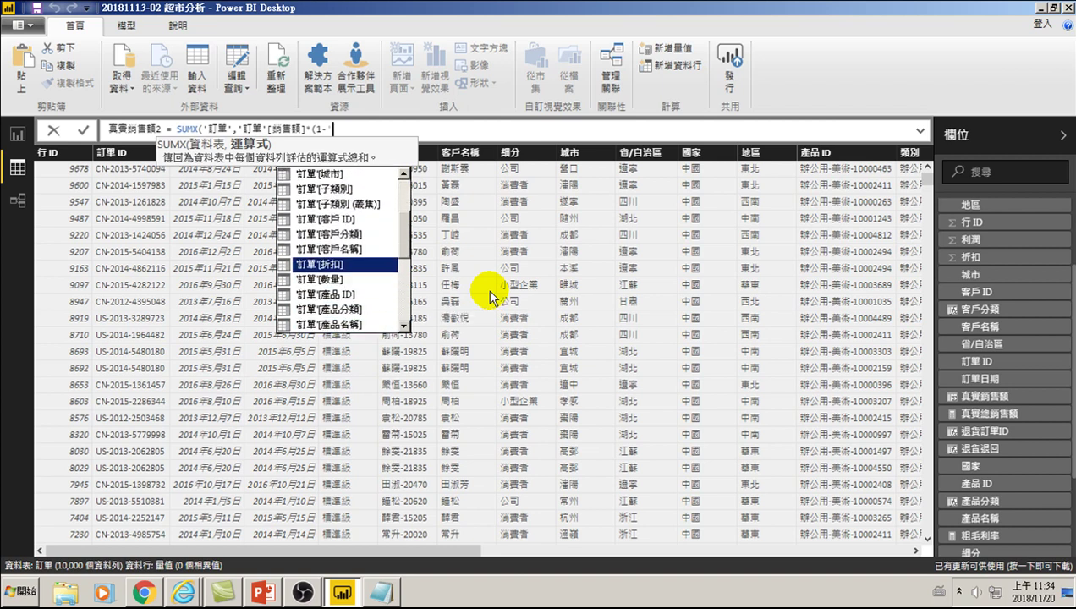
key("Tab")
type(")")
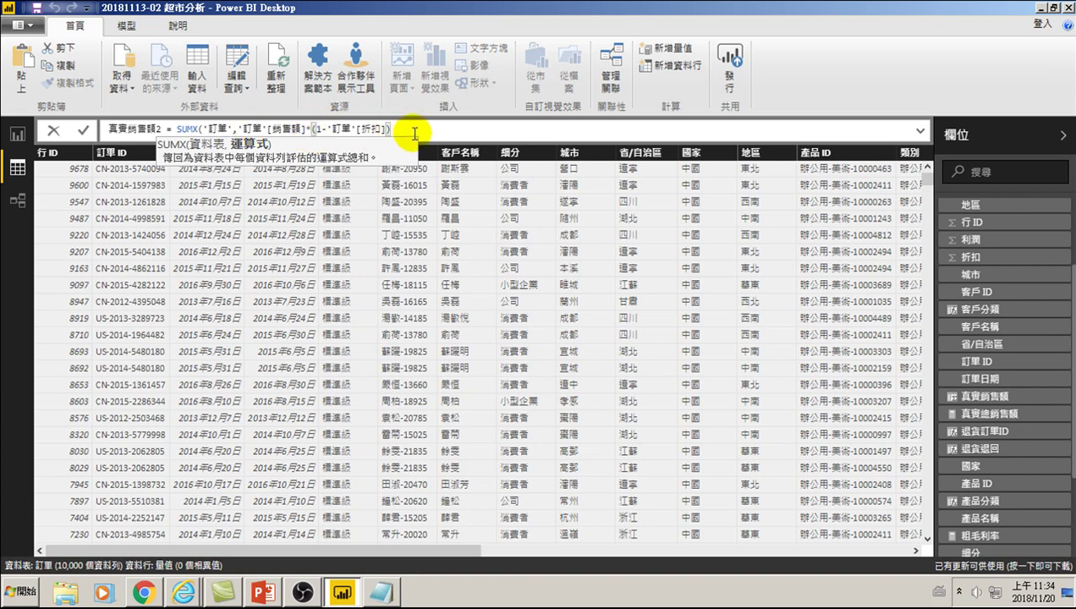
type(")")
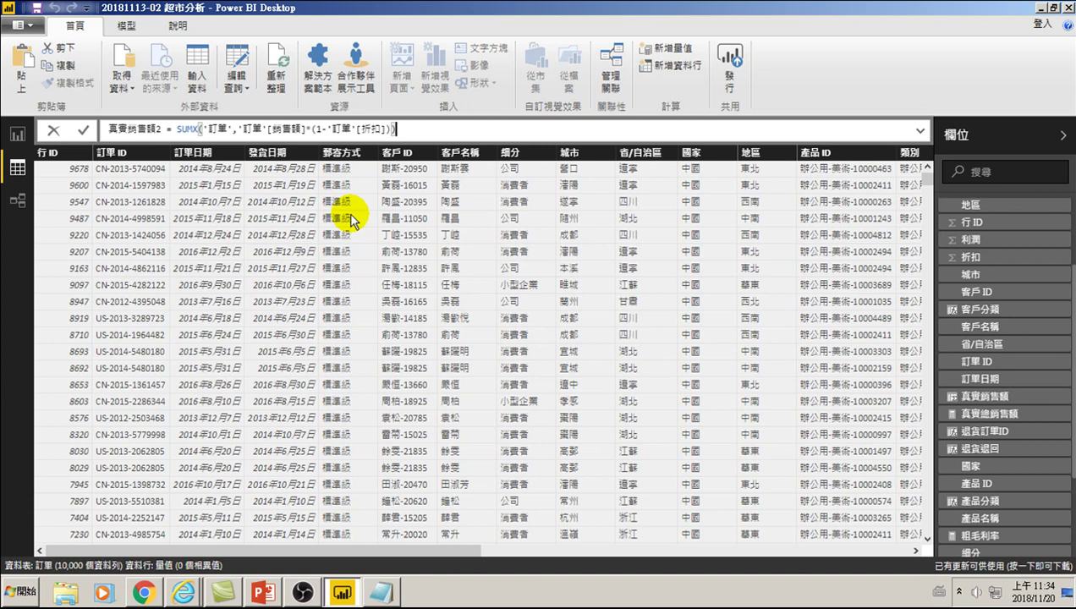
key("Return")
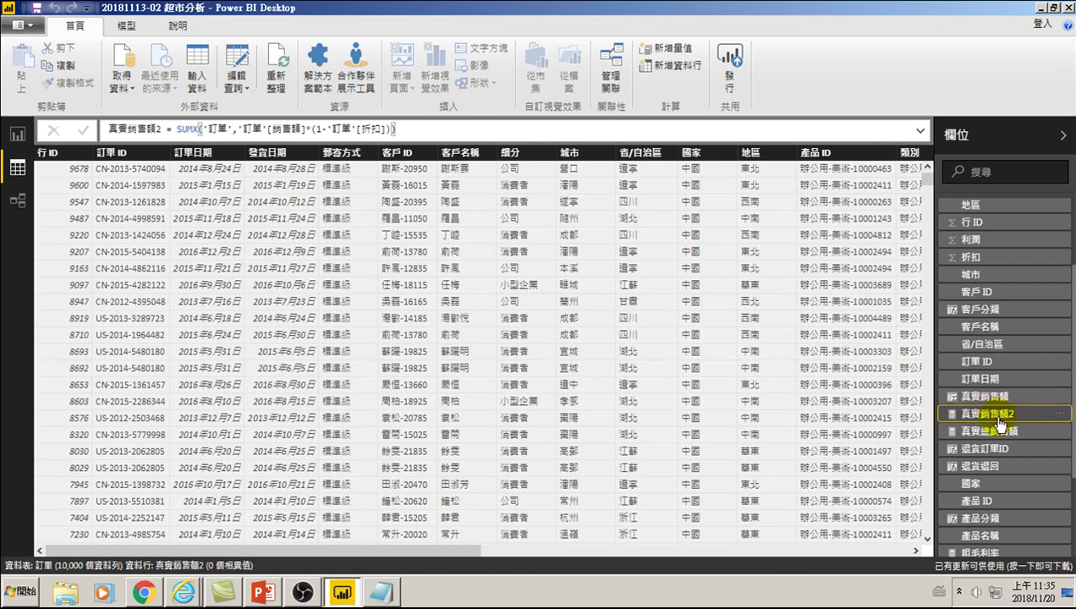
- On the report page, build a column chart of 真實銷售額2 by 訂單日期 beside the lower chart
left_click(17, 135)
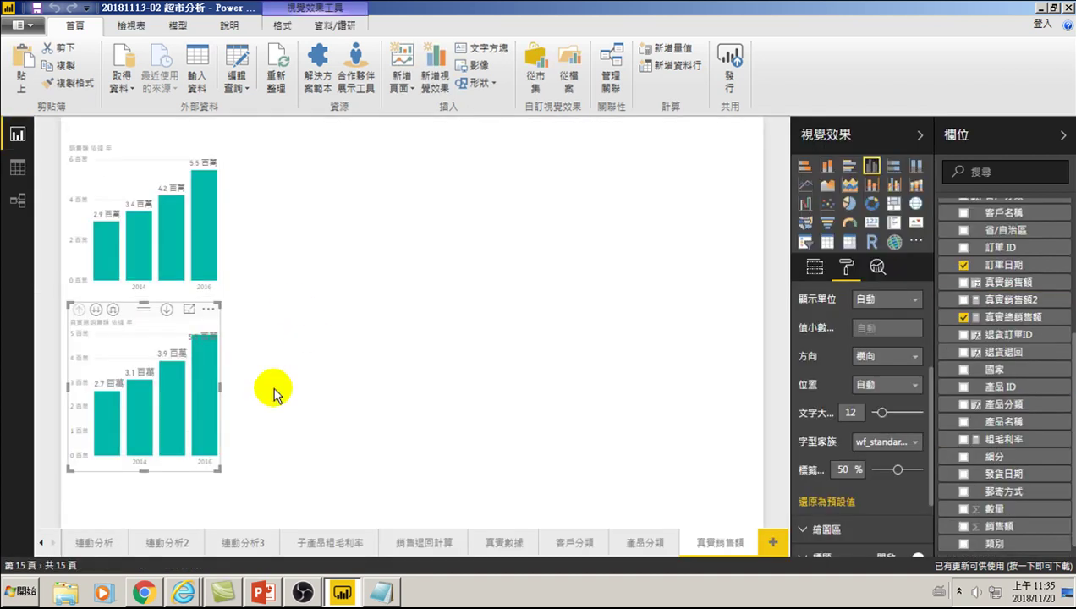
left_click(250, 241)
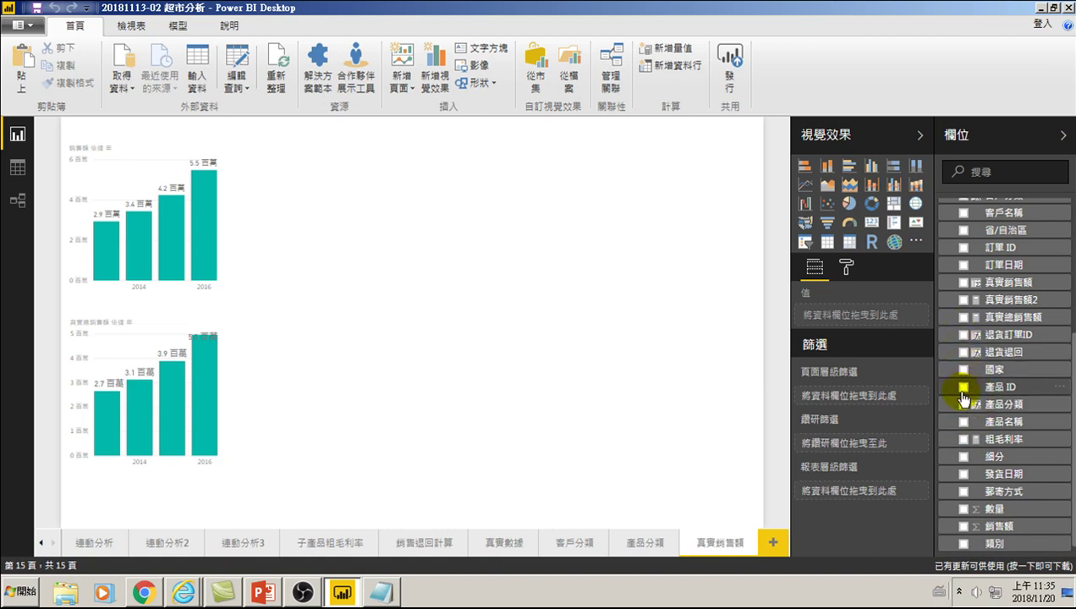
left_click(962, 267)
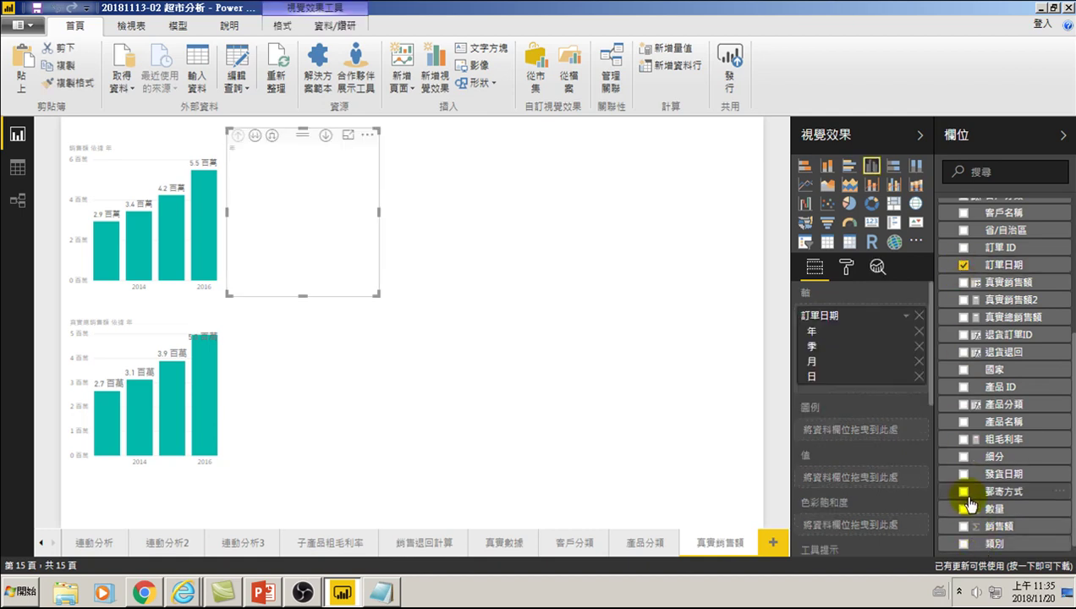
left_click(962, 299)
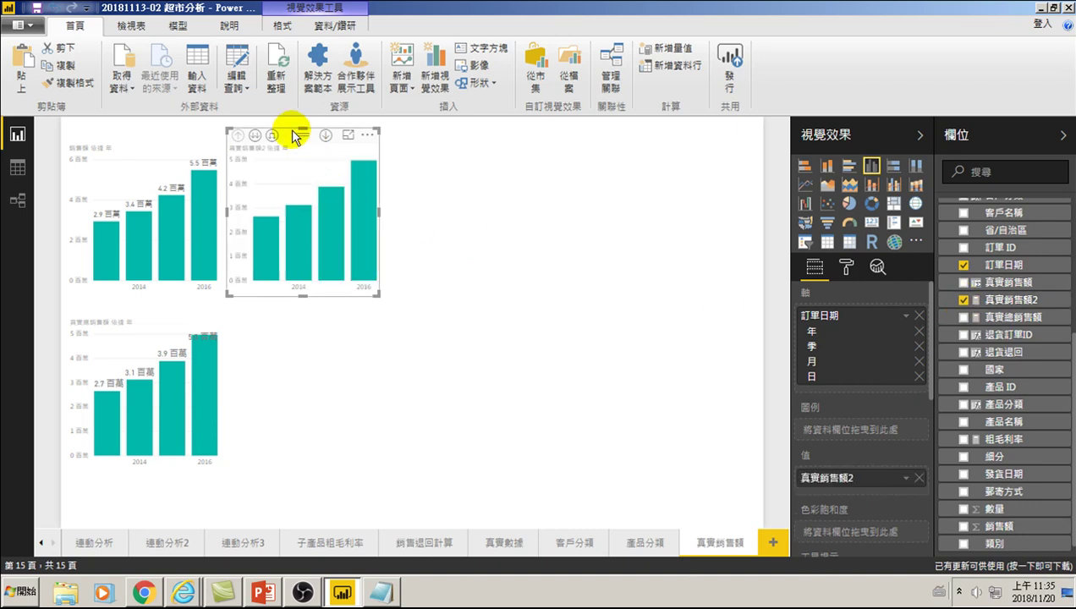
left_click_drag(301, 133, 300, 312)
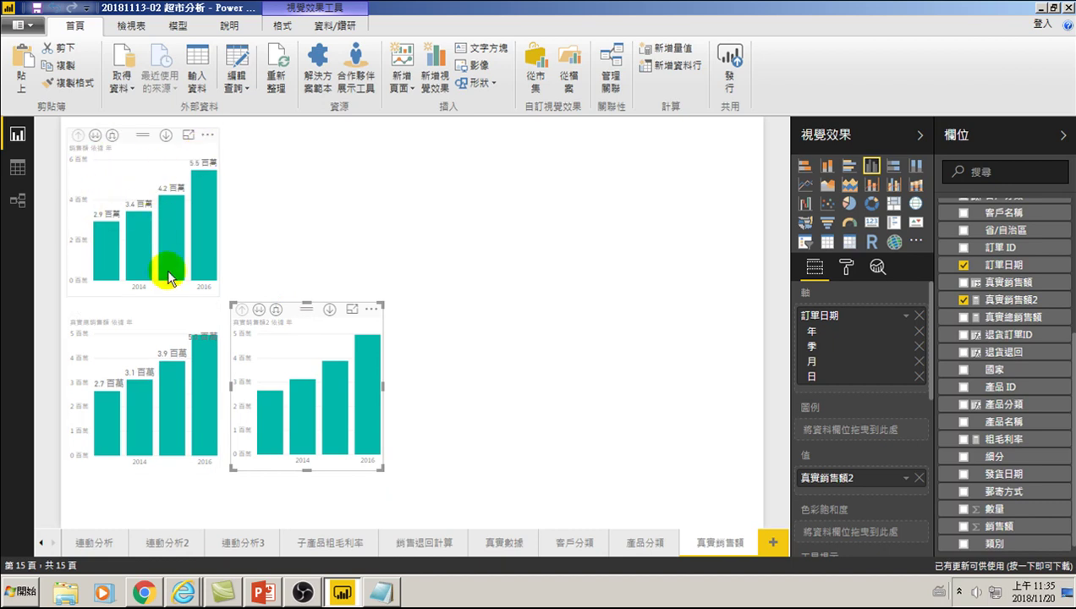
- Turn on data labels for the 真實銷售額2 chart and set their text size to 15
left_click(846, 267)
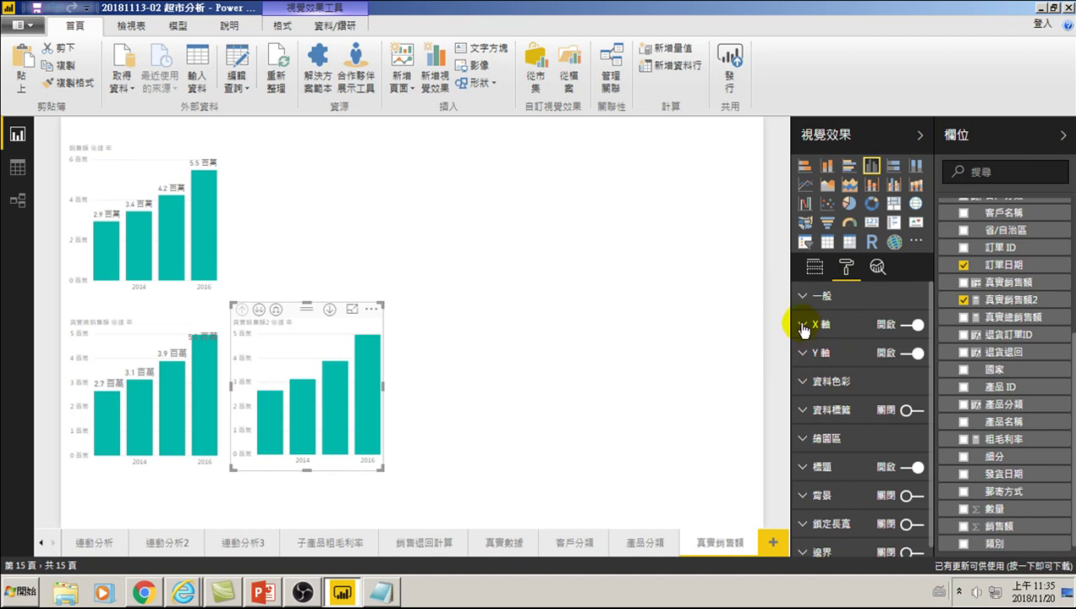
left_click(911, 411)
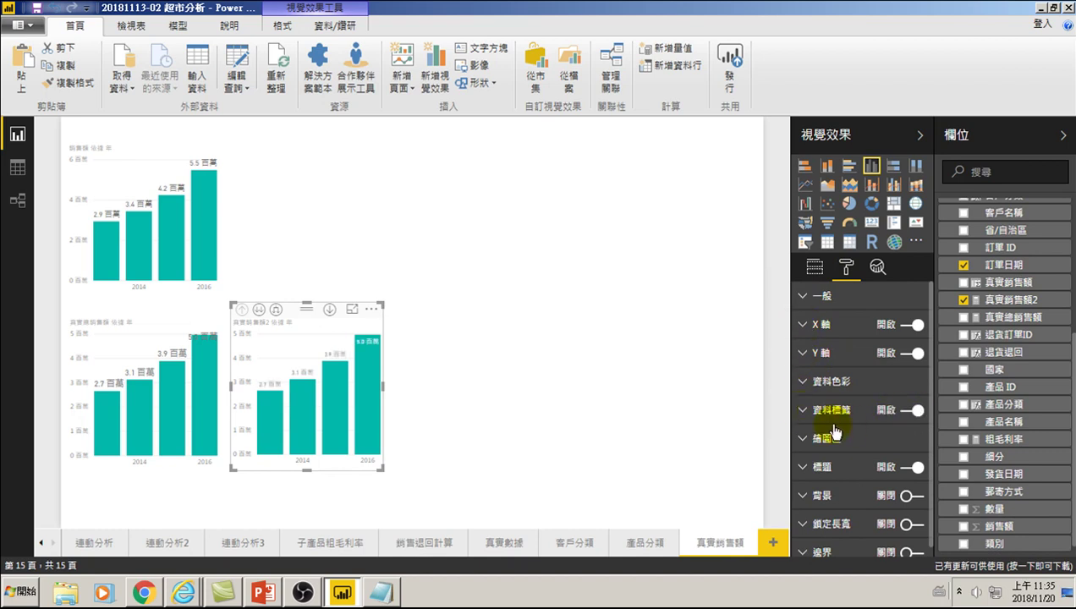
left_click(802, 411)
scroll(842, 454, "down", 1)
scroll(841, 454, "down", 2)
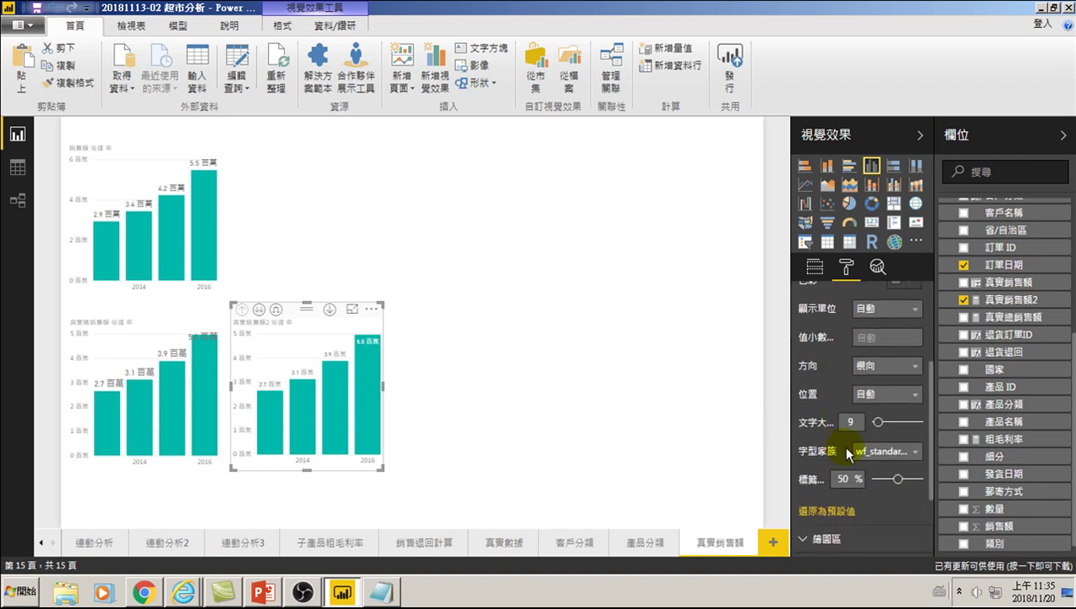
left_click_drag(877, 422, 887, 423)
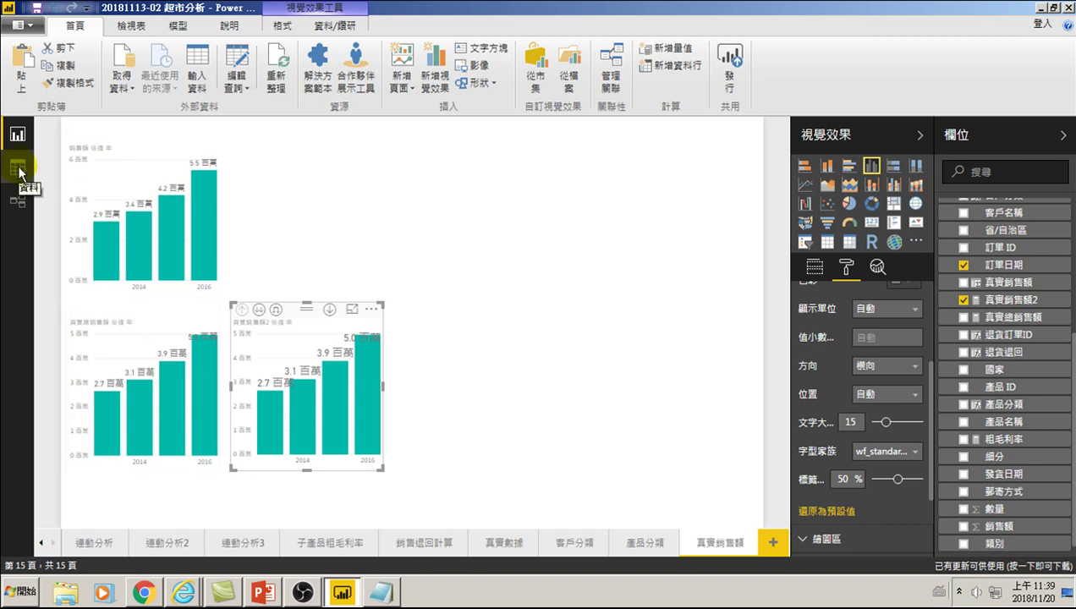
- Select 真實銷售額2 in Fields to show its SUMX formula in the formula bar
left_click(1007, 299)
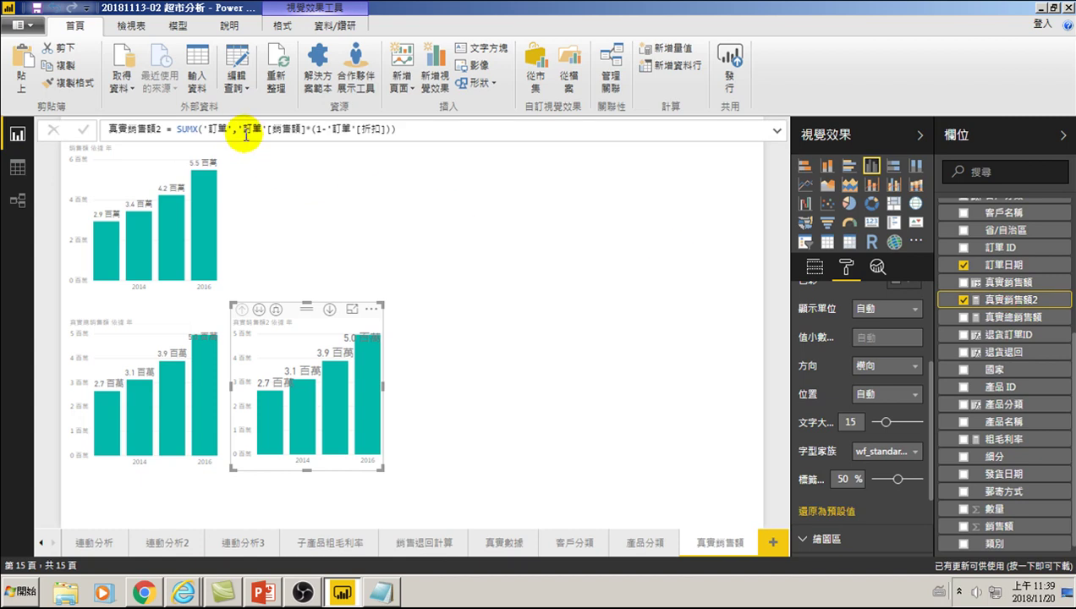